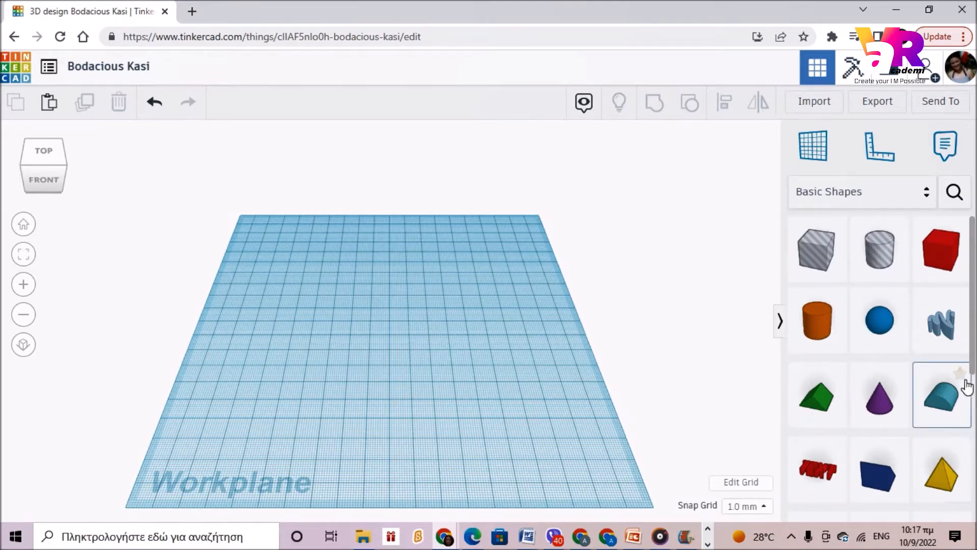
Place a Scribble shape on the workplane and open its drawing canvas.
drag(951, 337, 383, 335)
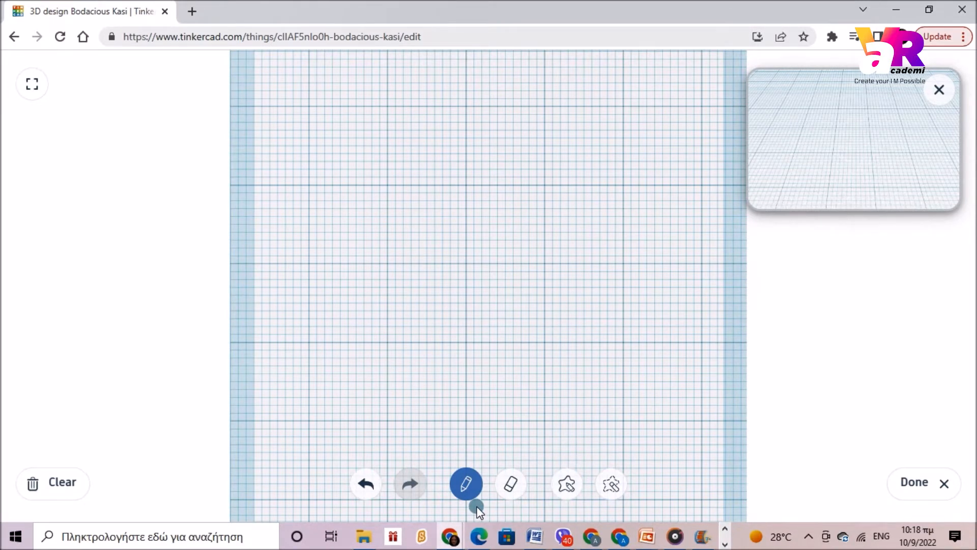
Draw a filled freeform bowl shape with the shape tool, adding one rounded lobe on its upper edge and another at its lower corner.
click(567, 487)
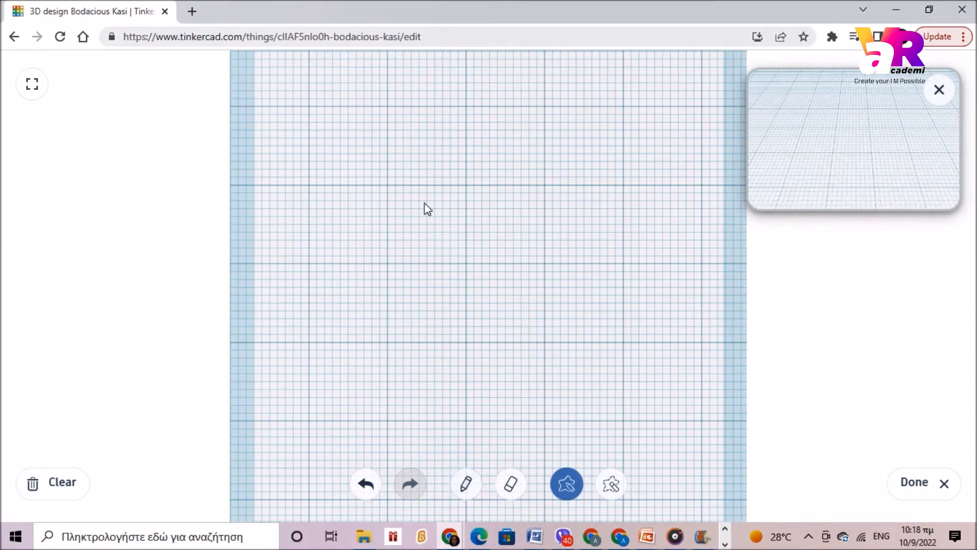
mouse_move(423, 194)
mouse_down()
mouse_move(460, 305)
mouse_move(493, 344)
mouse_move(601, 325)
mouse_move(651, 246)
mouse_move(649, 167)
mouse_up()
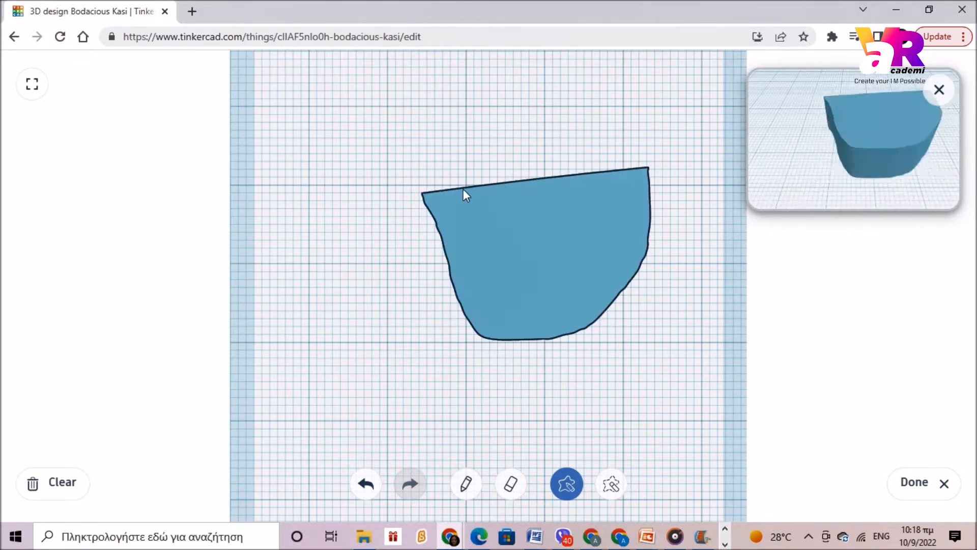
mouse_move(465, 187)
mouse_down()
mouse_move(467, 148)
mouse_move(509, 118)
mouse_move(569, 136)
mouse_move(591, 176)
mouse_up()
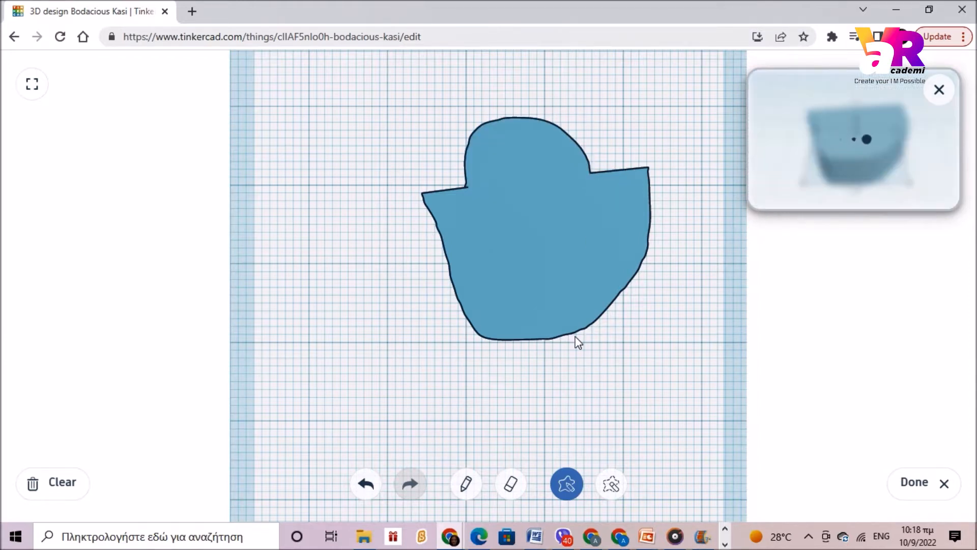
mouse_move(580, 330)
mouse_down()
mouse_move(679, 264)
mouse_move(650, 243)
mouse_up()
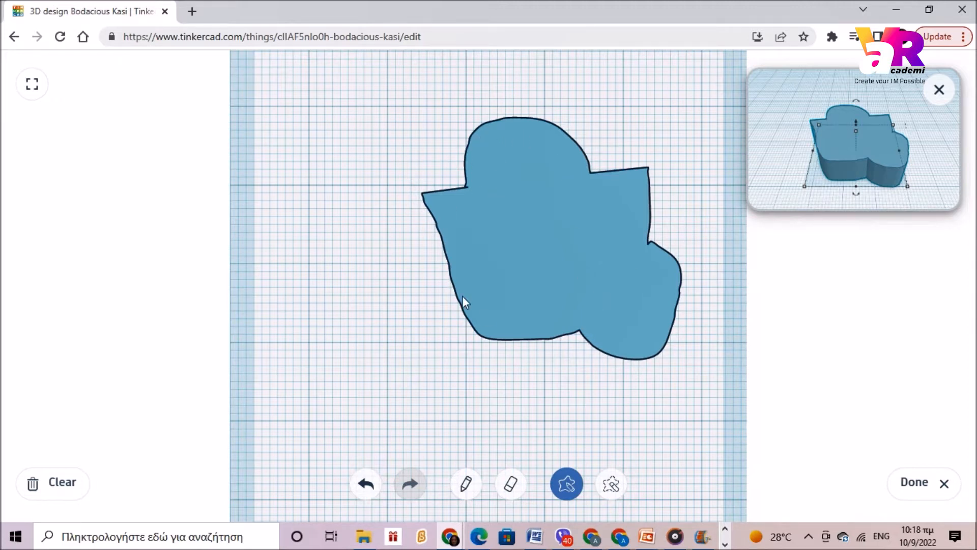
Erase the entire filled test drawing with the erase-shape tool, including the small leftover sliver.
click(466, 484)
click(513, 488)
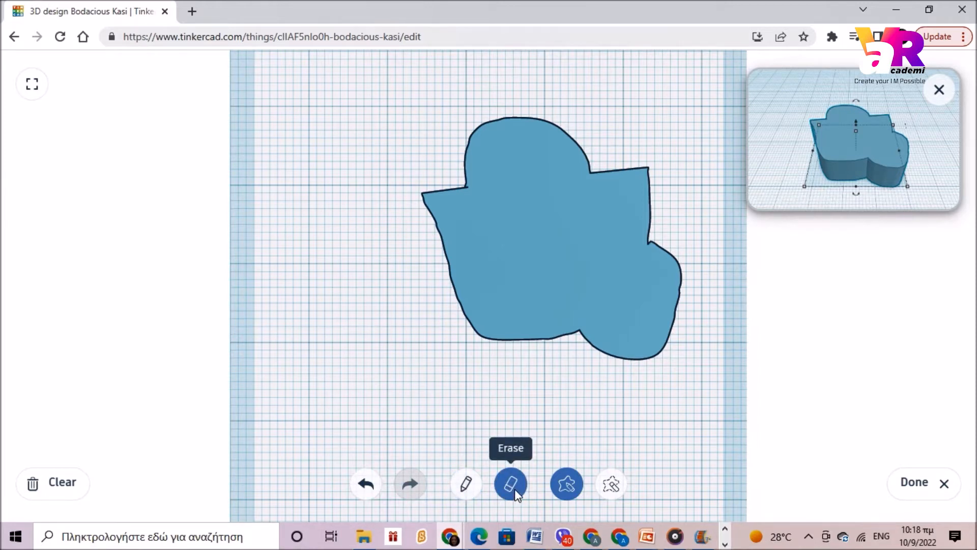
click(609, 486)
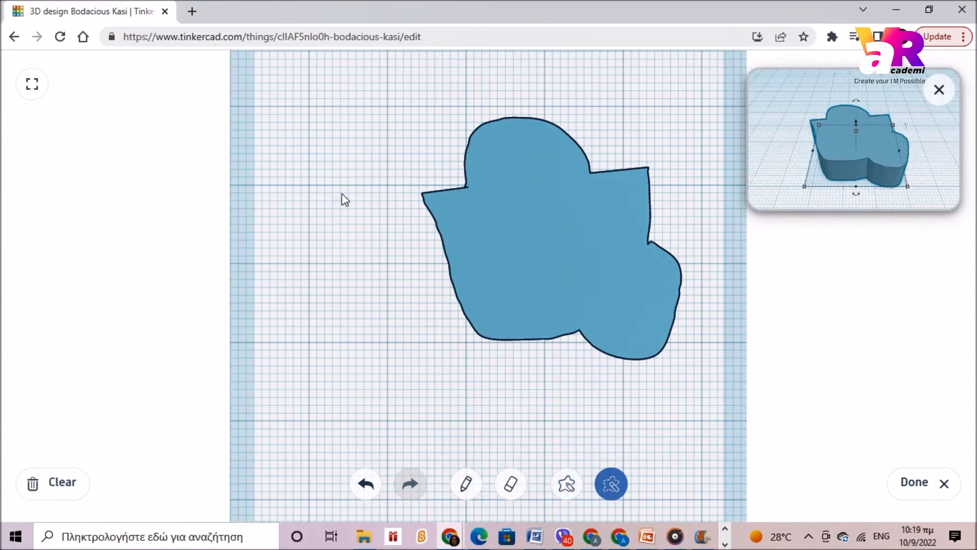
mouse_move(377, 212)
mouse_down()
mouse_move(465, 393)
mouse_move(545, 415)
mouse_move(618, 380)
mouse_move(694, 297)
mouse_move(686, 196)
mouse_move(556, 91)
mouse_move(540, 97)
mouse_up()
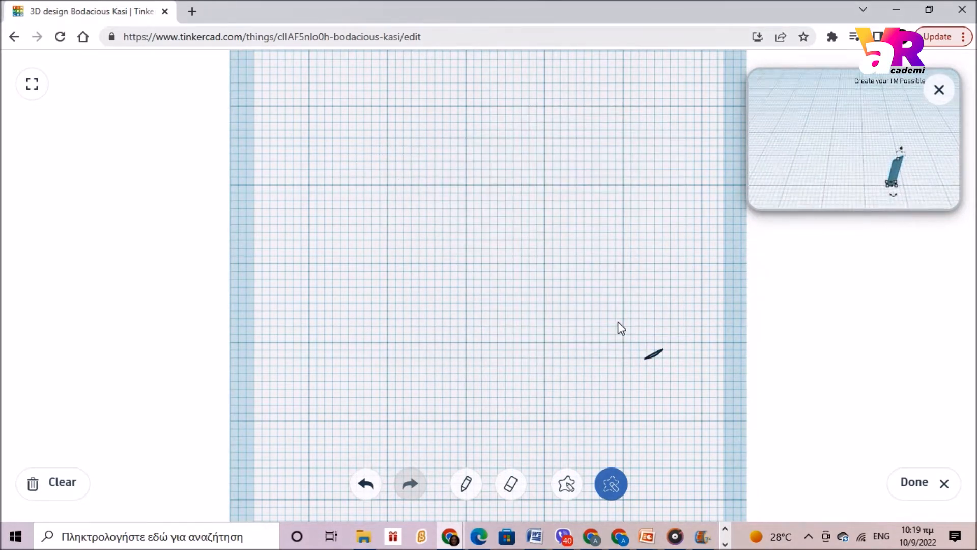
mouse_move(640, 383)
mouse_down()
mouse_move(697, 333)
mouse_move(690, 339)
mouse_up()
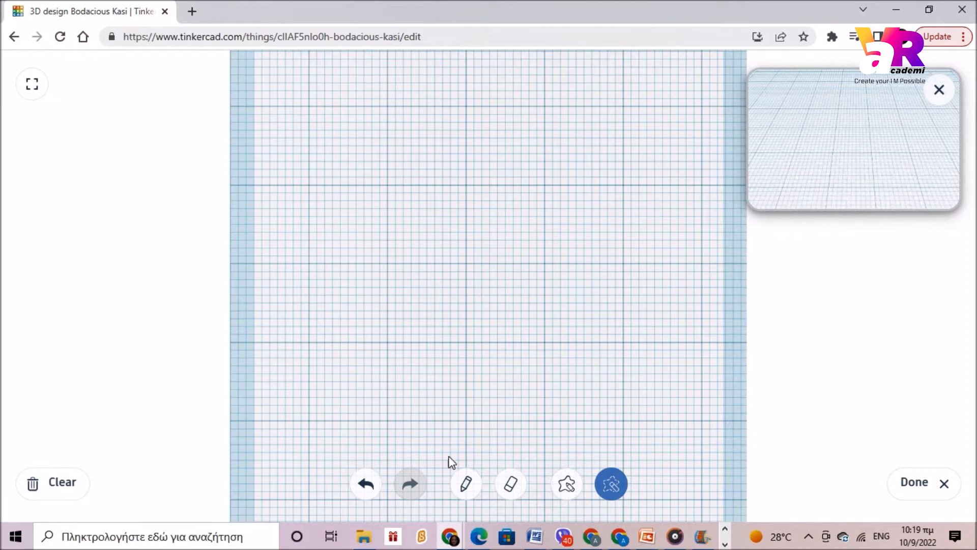
Draw a freehand car outline with two wheel arches, a window-sill line and a vertical pillar dividing the cabin into two windows.
click(466, 476)
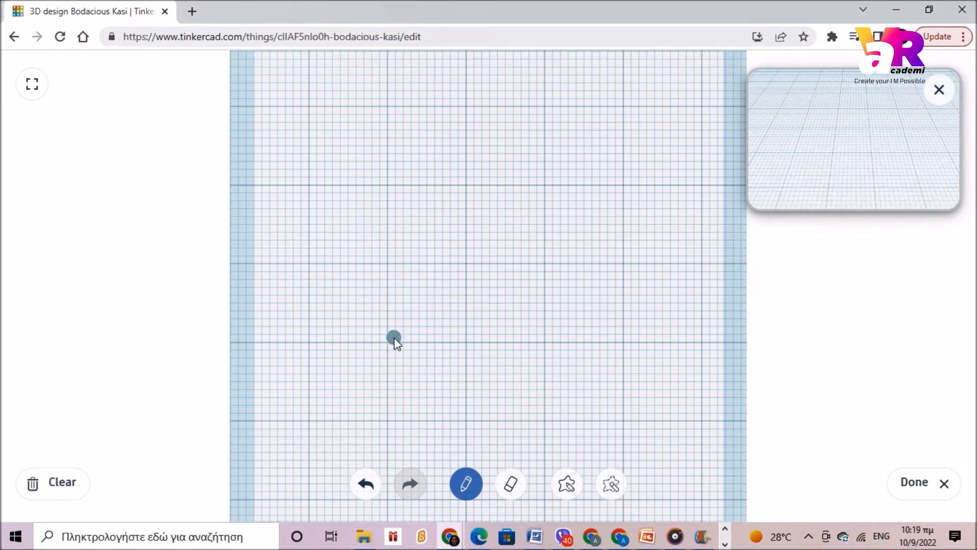
mouse_move(319, 274)
mouse_down()
mouse_move(421, 211)
mouse_move(603, 207)
mouse_move(706, 342)
mouse_move(602, 376)
mouse_move(421, 338)
mouse_move(296, 384)
mouse_move(307, 274)
mouse_up()
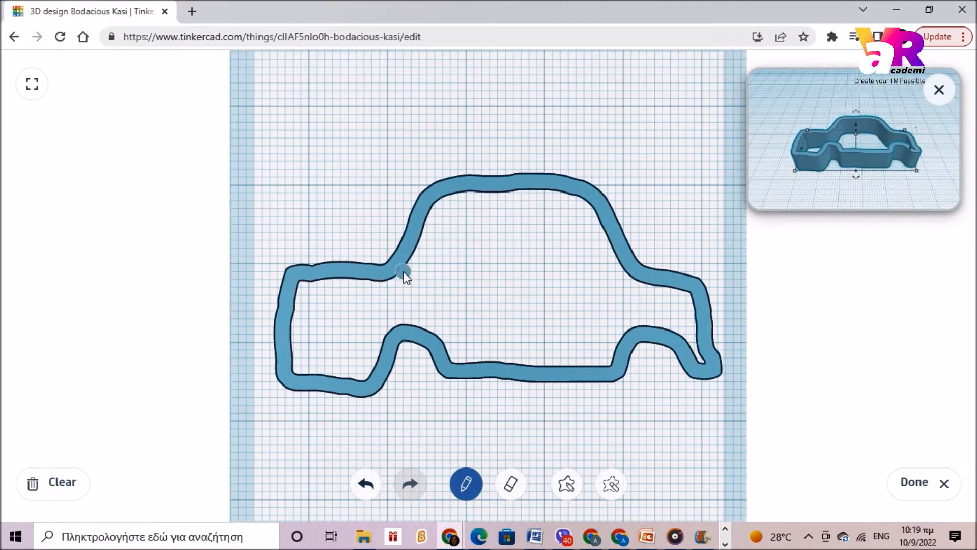
drag(441, 276, 638, 280)
drag(513, 193, 512, 267)
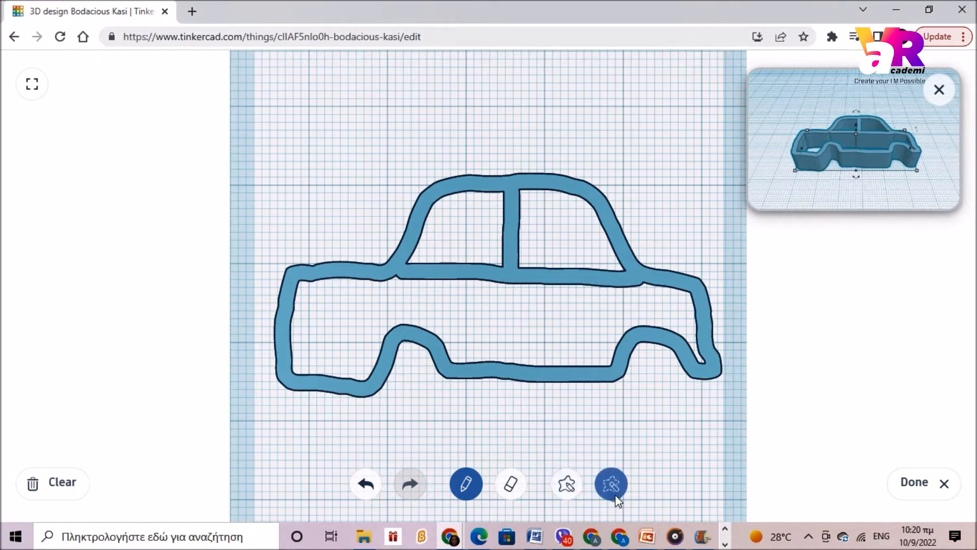
Fill the car body below the windows with solid freeform areas, leaving both windows open.
click(565, 486)
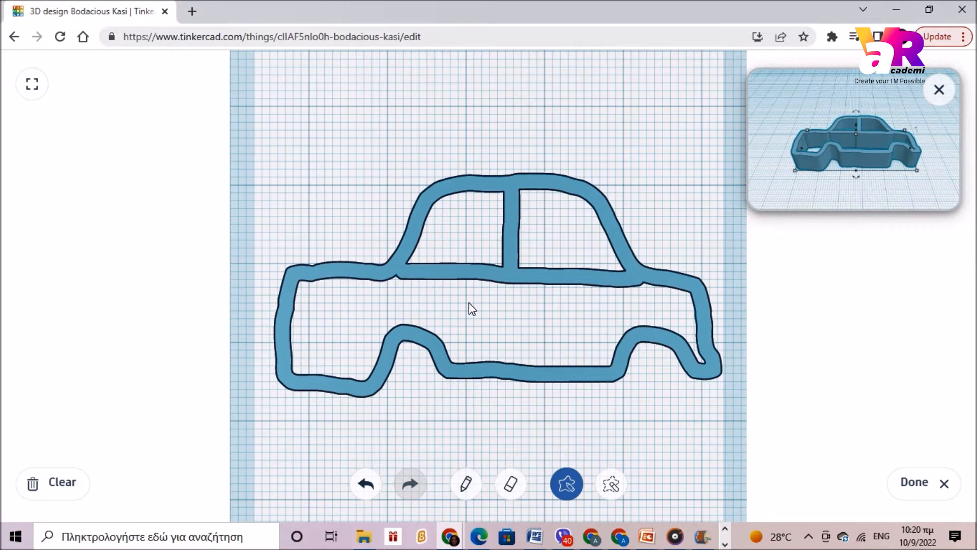
mouse_move(482, 344)
mouse_down()
mouse_move(594, 355)
mouse_move(617, 286)
mouse_up()
drag(299, 277, 292, 308)
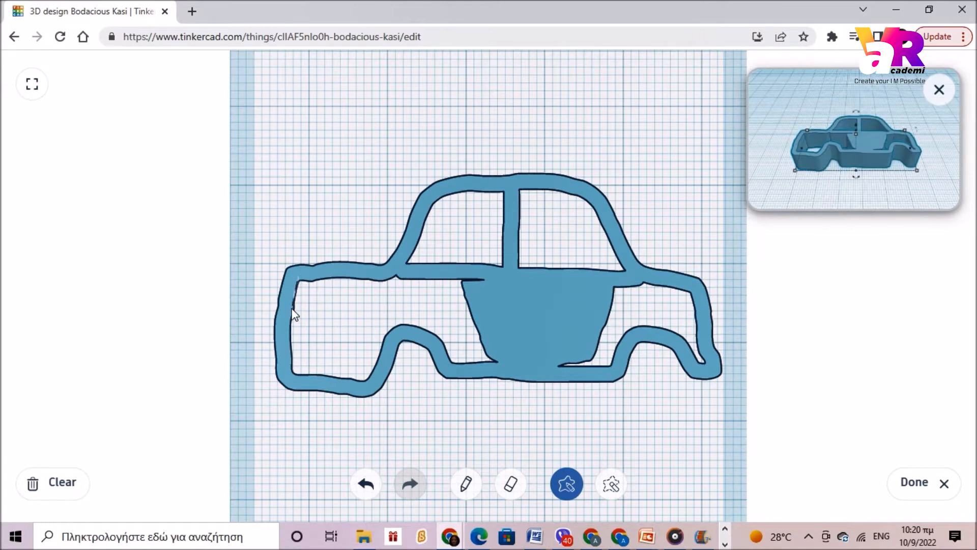
mouse_move(308, 378)
mouse_down()
mouse_move(387, 338)
mouse_move(414, 279)
mouse_up()
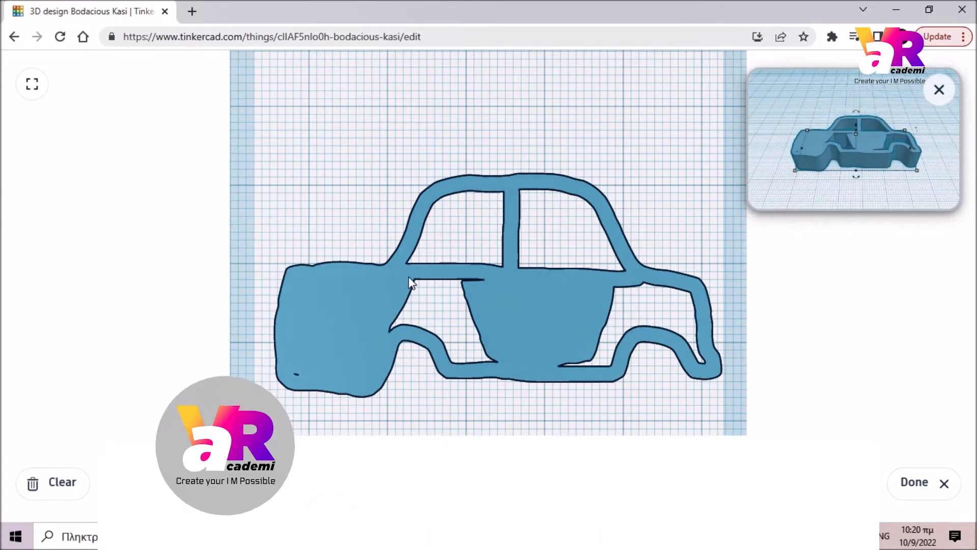
mouse_move(410, 281)
mouse_down()
mouse_move(380, 314)
mouse_move(387, 326)
mouse_move(480, 359)
mouse_move(509, 276)
mouse_up()
mouse_move(610, 281)
mouse_down()
mouse_move(644, 337)
mouse_move(695, 293)
mouse_move(613, 282)
mouse_up()
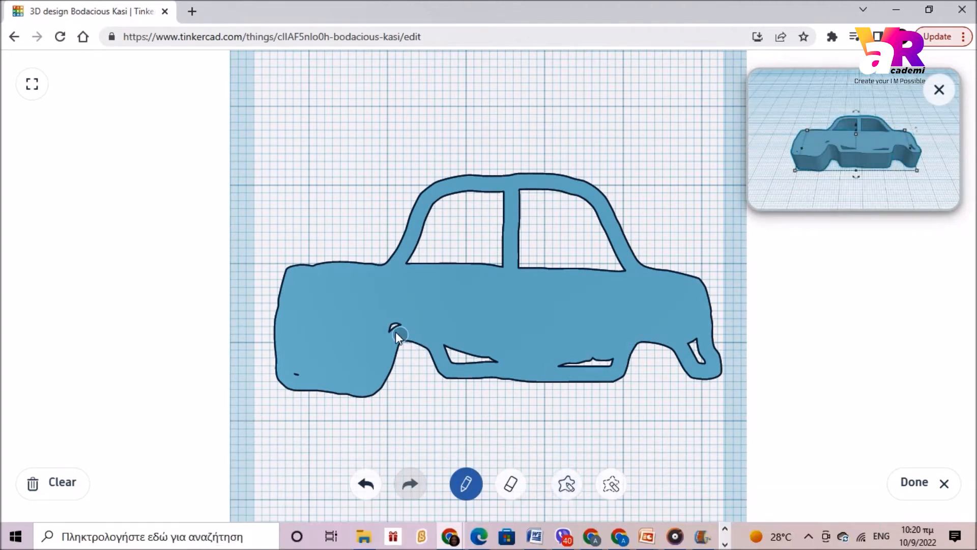
Fill the small remaining gaps in the lower car body with freehand pencil strokes.
drag(392, 323, 383, 333)
drag(286, 372, 298, 375)
mouse_move(451, 356)
mouse_down()
mouse_move(457, 344)
mouse_move(492, 360)
mouse_up()
drag(566, 363, 609, 362)
drag(693, 344, 703, 360)
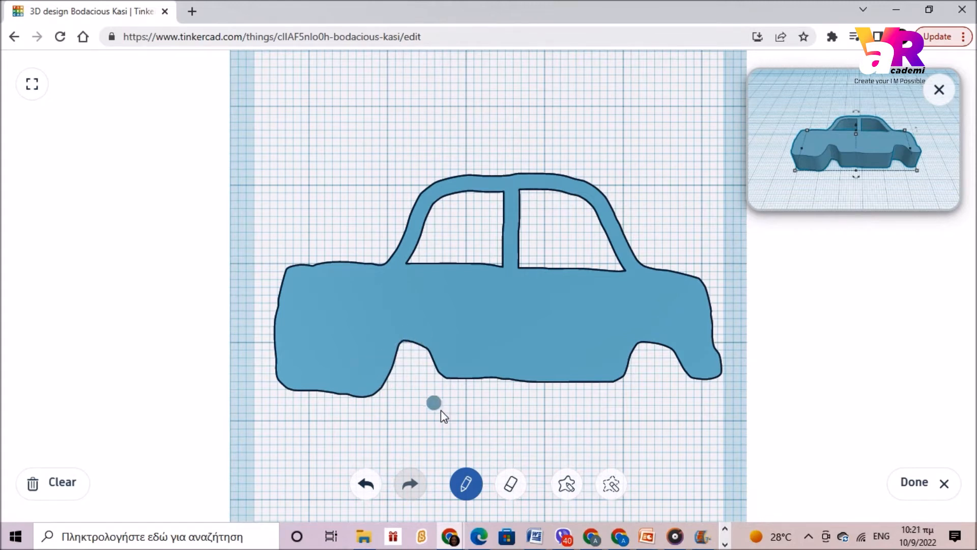
Erase the ragged edges around both wheel arches and trim the body's lower edge at one end, finishing the scribble.
click(509, 490)
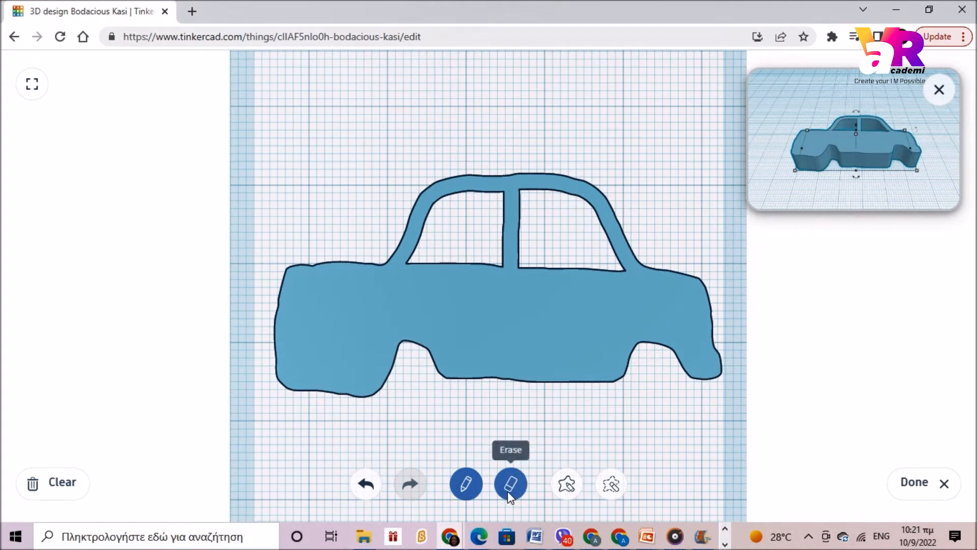
mouse_move(415, 348)
mouse_down()
mouse_move(359, 375)
mouse_move(279, 372)
mouse_move(299, 389)
mouse_move(367, 390)
mouse_move(389, 359)
mouse_up()
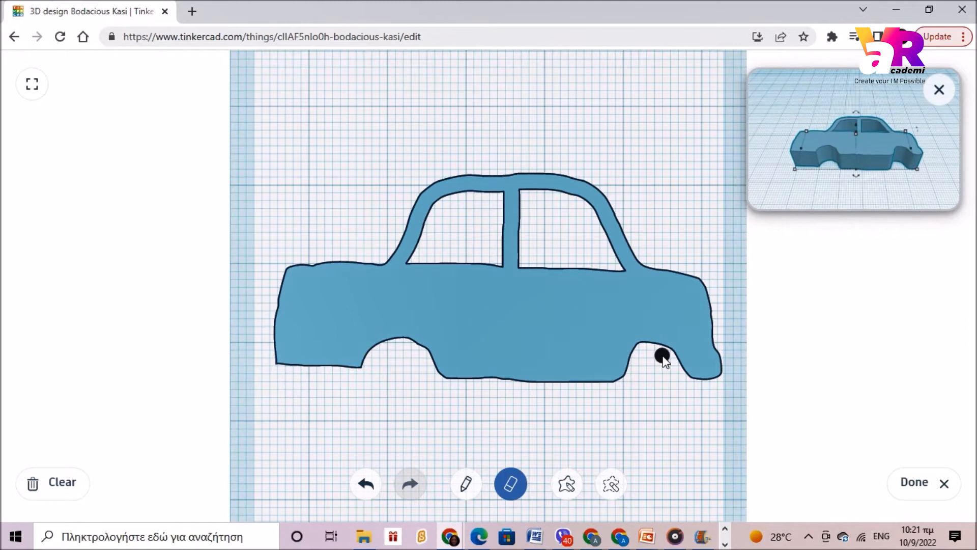
mouse_move(682, 377)
mouse_down()
mouse_move(639, 342)
mouse_move(619, 356)
mouse_move(608, 389)
mouse_move(636, 359)
mouse_up()
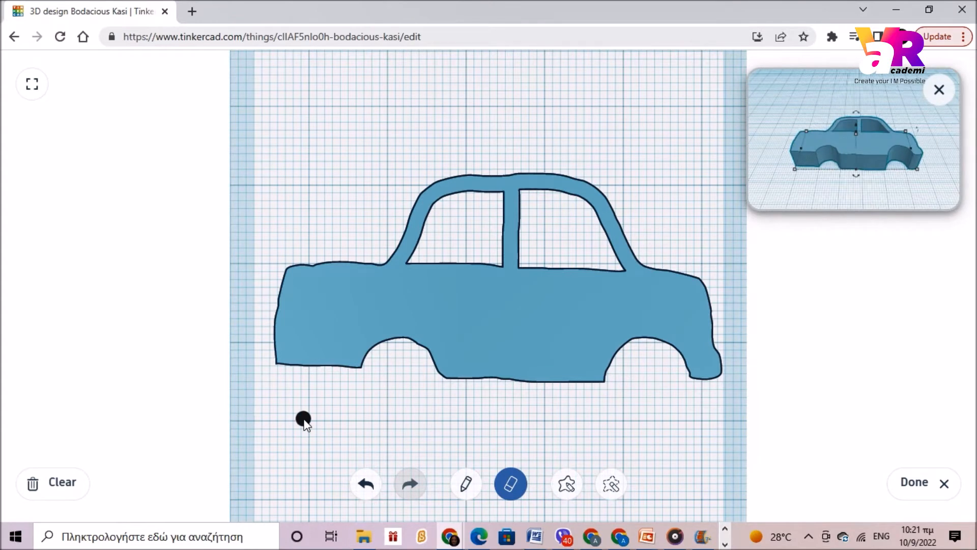
click(924, 485)
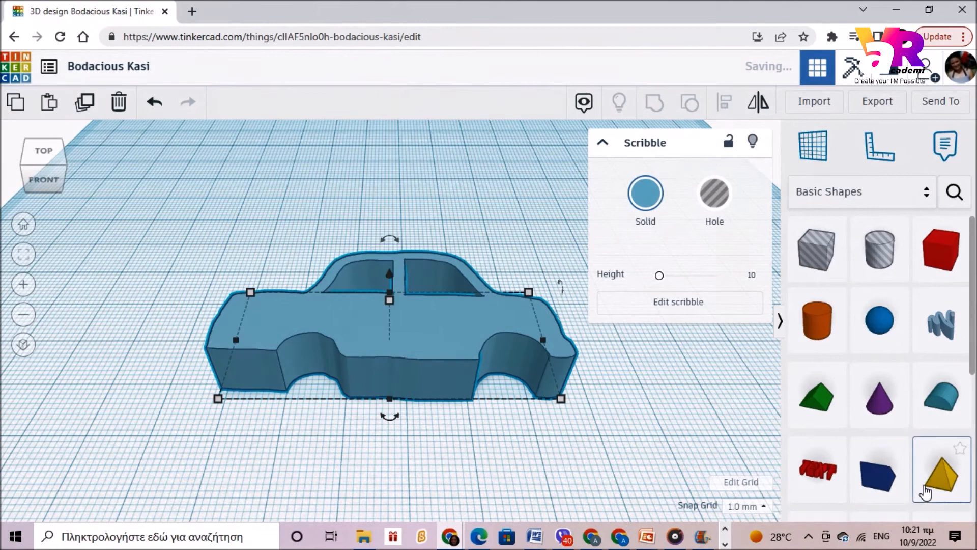
Set the car body's height to 15 mm.
mouse_move(623, 427)
right_down()
mouse_move(487, 450)
mouse_move(490, 375)
mouse_move(570, 387)
right_up()
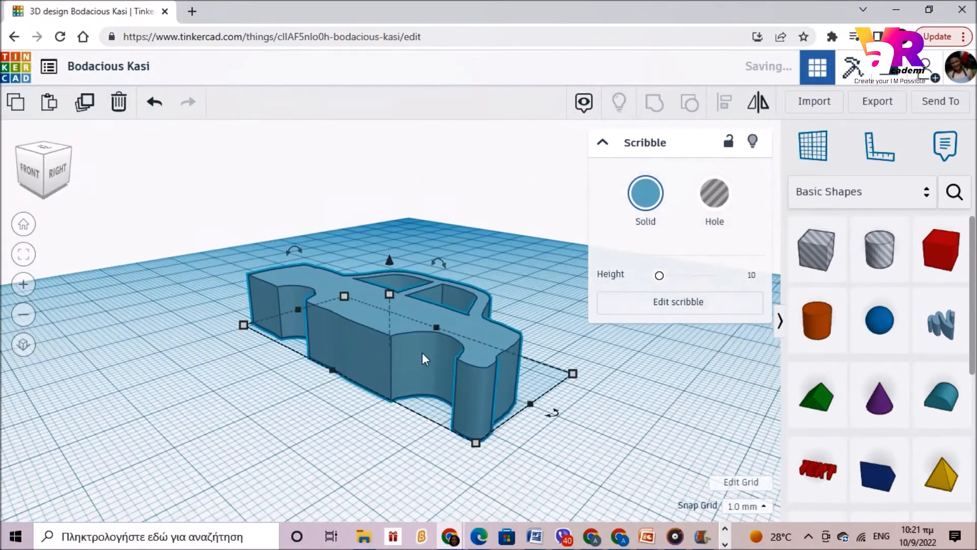
click(390, 295)
click(464, 321)
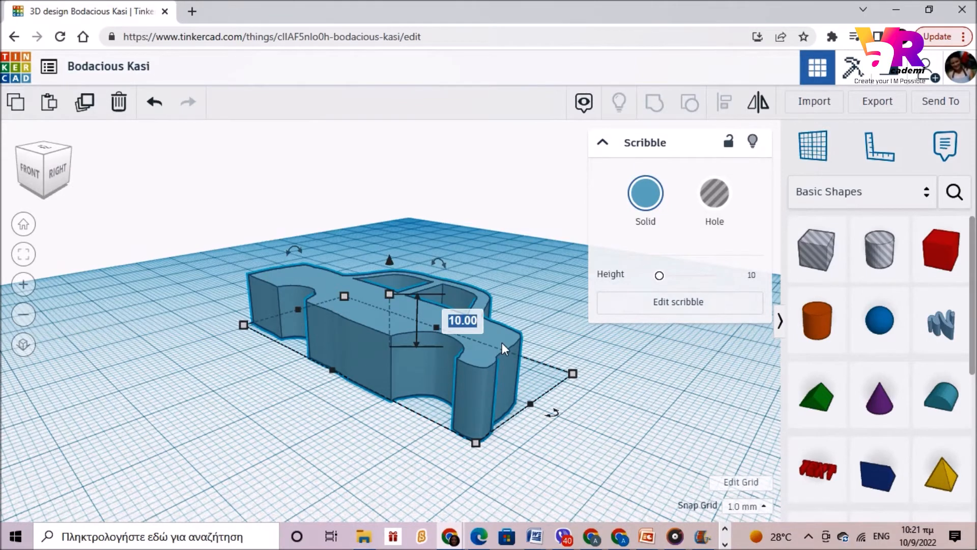
text(15)
key(Return)
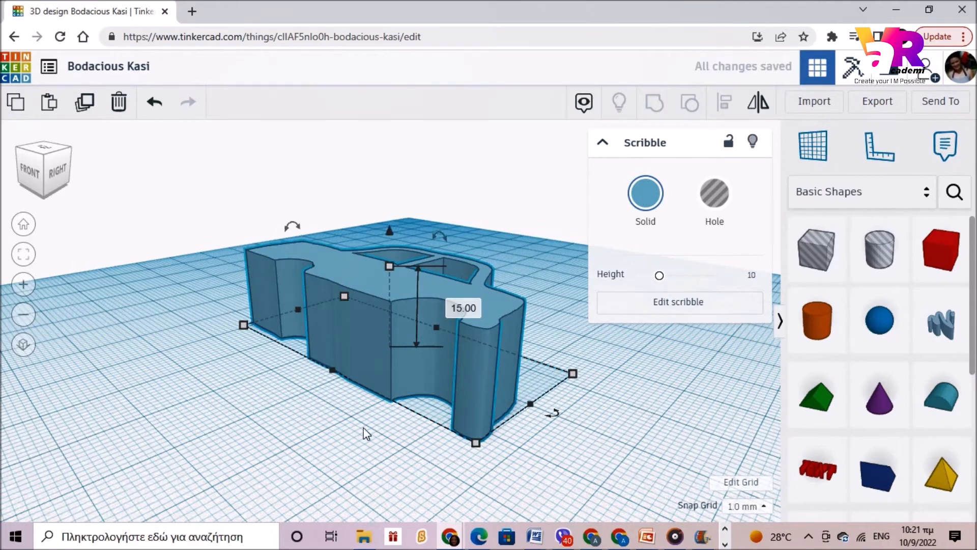
Rotate the car body 90° about its long axis so it stands upright.
right_drag(554, 452, 476, 437)
mouse_move(360, 229)
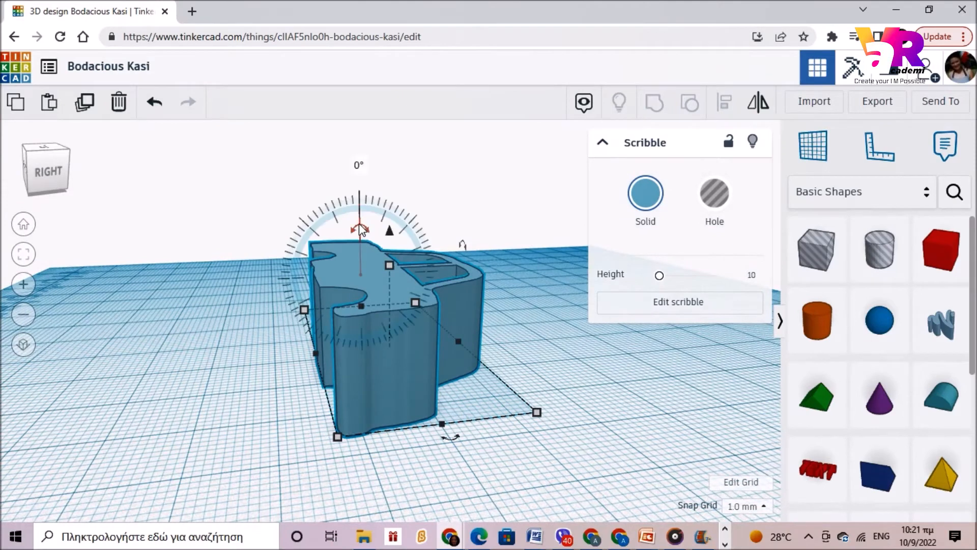
click(359, 225)
click(359, 227)
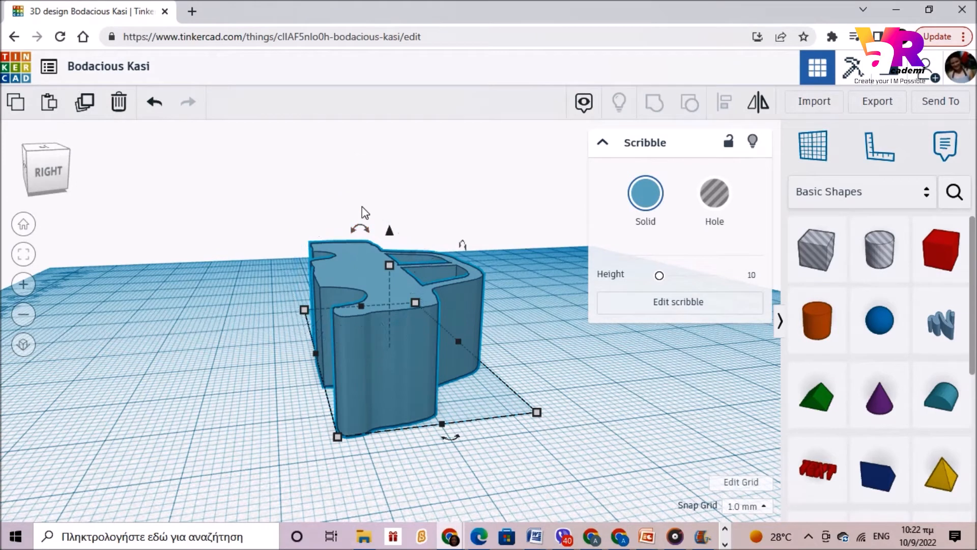
click(360, 227)
click(359, 165)
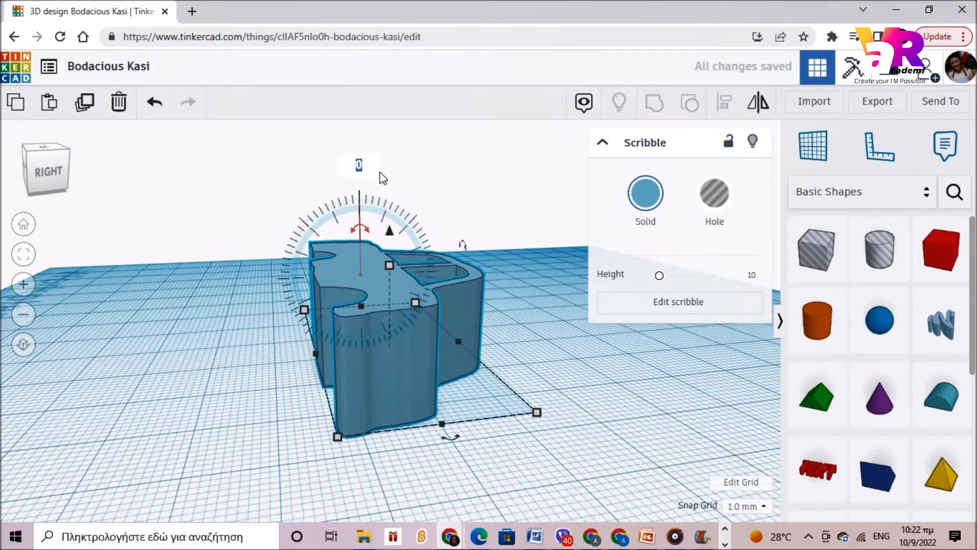
text(90)
key(Return)
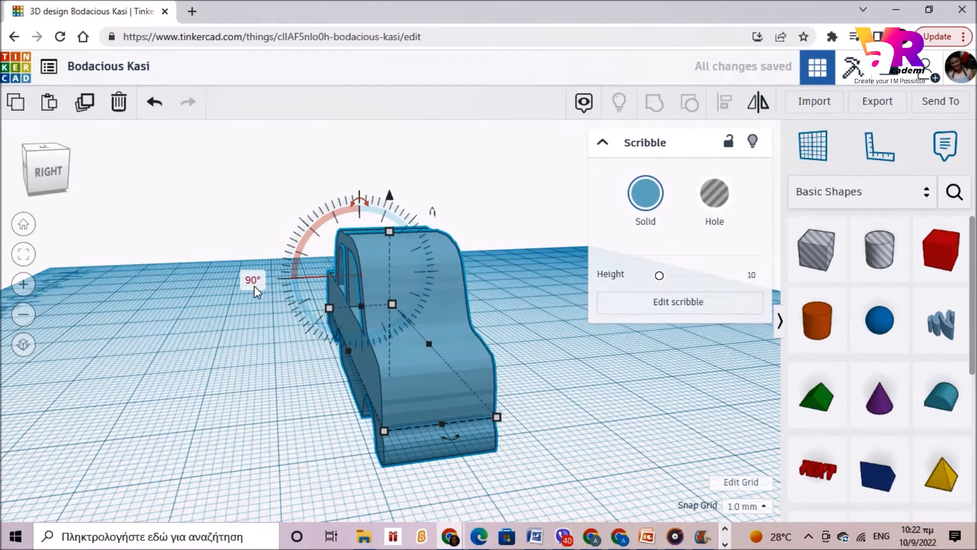
Raise the upright car body so that its underside sits above the workplane.
right_drag(225, 396, 430, 389)
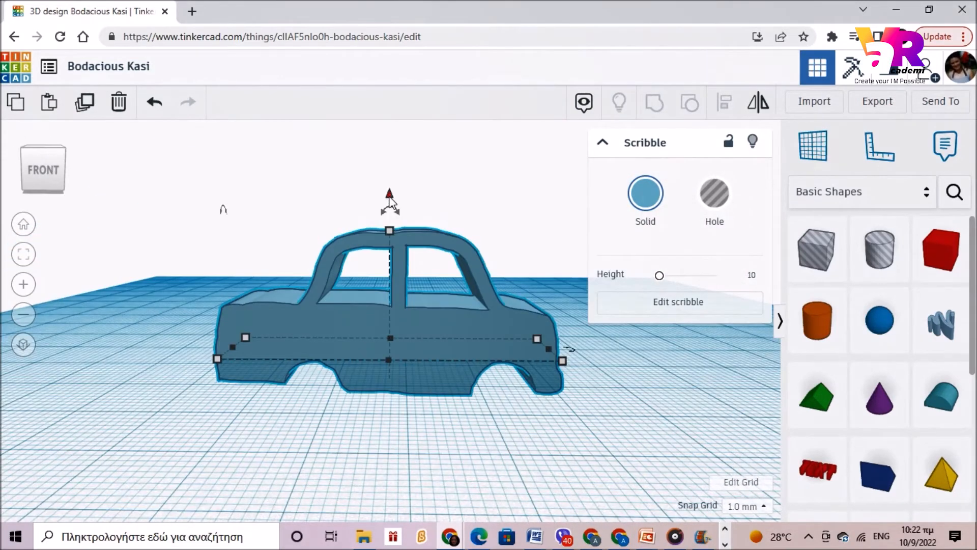
drag(390, 198, 394, 145)
right_drag(421, 388, 408, 410)
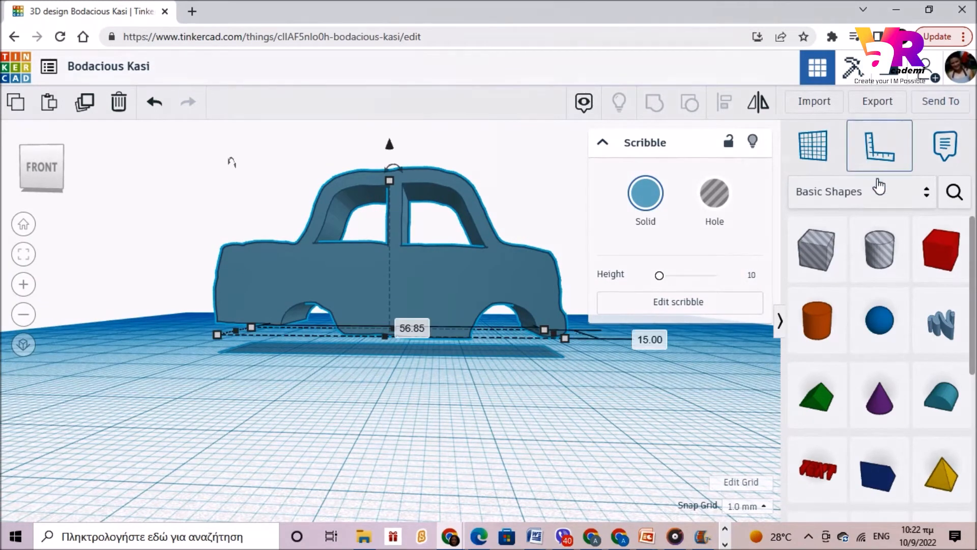
Add the yellow-rimmed Tire from the Vehicles & Machines shapes to the workplane in front of the car.
click(864, 206)
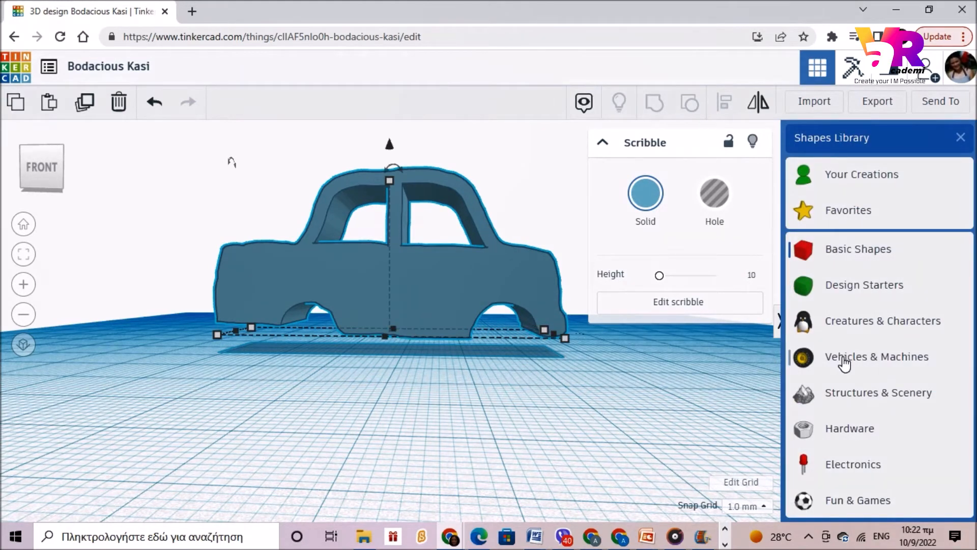
click(845, 359)
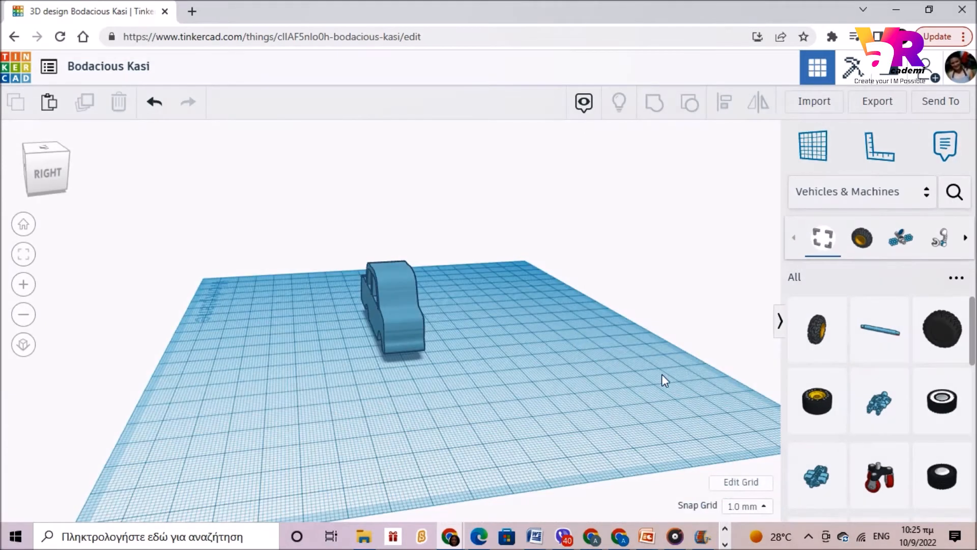
drag(818, 402, 323, 417)
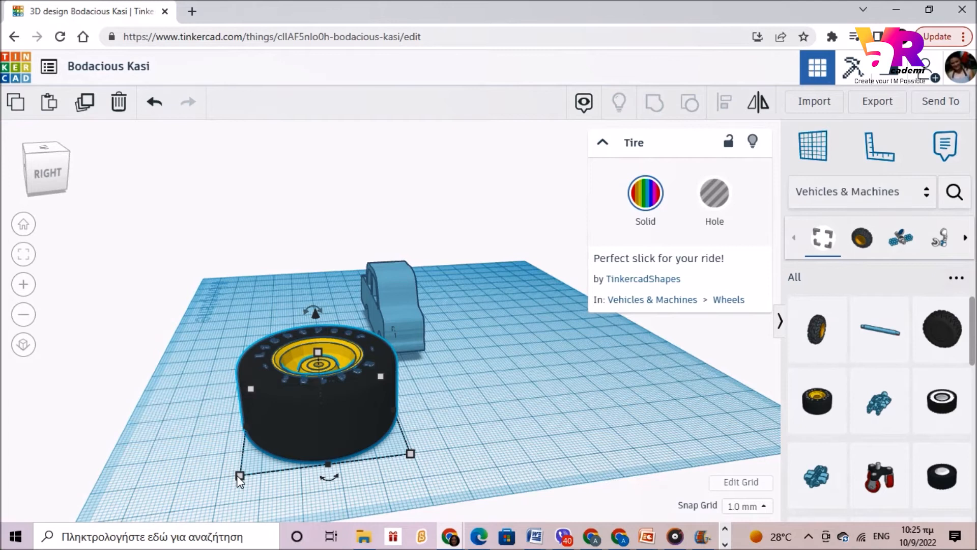
Try to shrink the tire's base to about 21.25 by 25.25 mm from one corner, then undo the resize.
drag(241, 479, 327, 423)
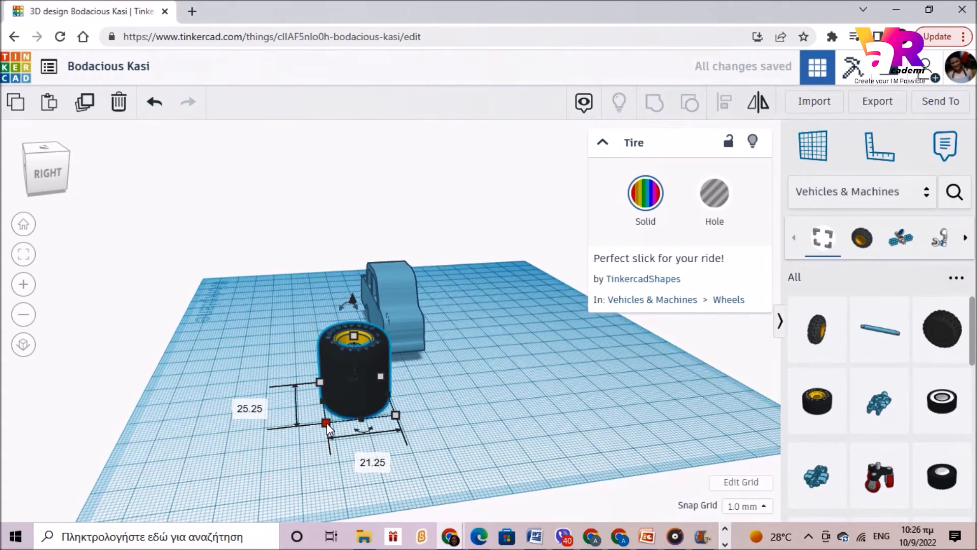
click(152, 103)
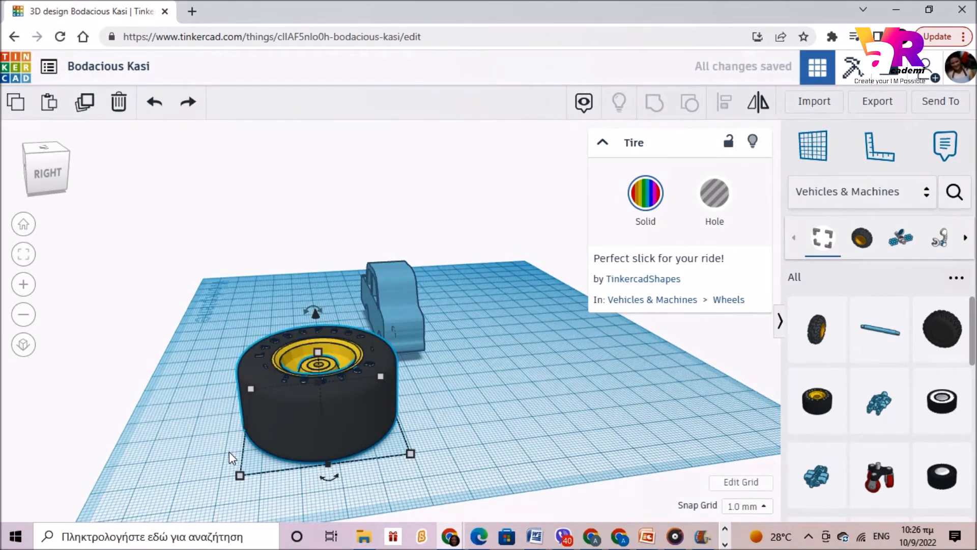
Shrink the tire from a base corner and rotate it 90° so it stands upright.
drag(240, 476, 366, 399)
click(361, 337)
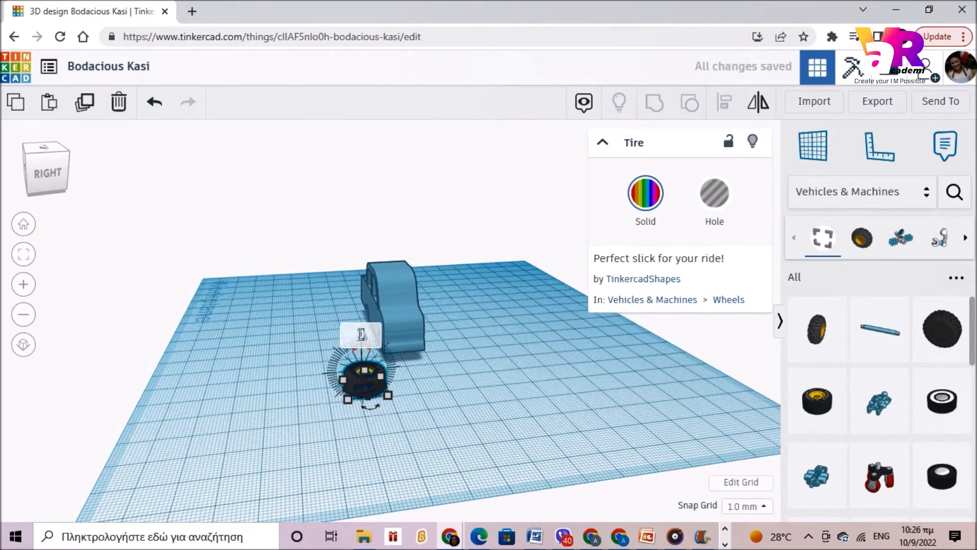
Move the upright tire along the workplane to the wheel arch at the car's front end.
right_drag(361, 335, 526, 450)
key(Left)
key(Left)
key(Left)
key(Left)
key(Left)
key(Left)
key(Left)
key(Left)
key(Left)
key(Left)
key(Left)
key(Left)
key(Left)
key(Left)
key(Left)
key(Left)
key(Left)
key(Left)
key(Left)
key(Left)
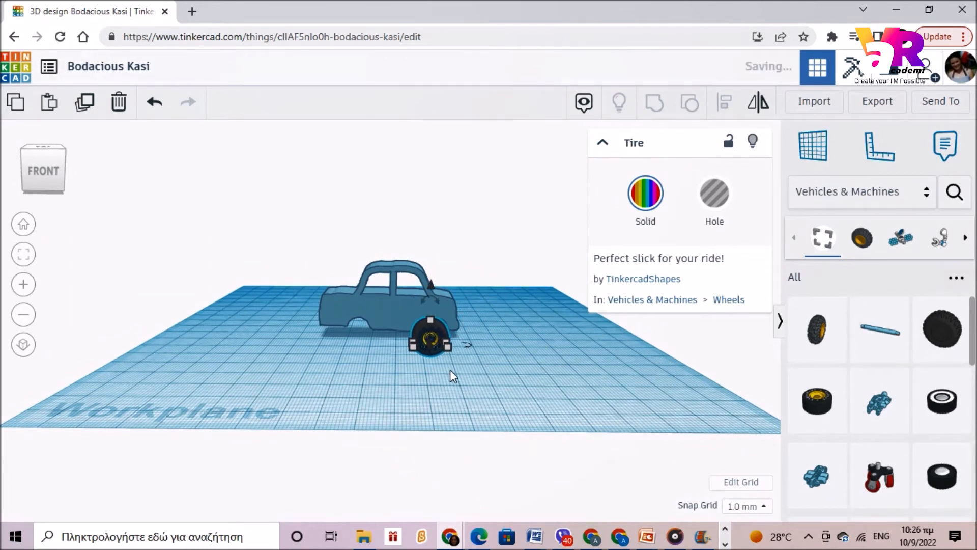
key(Up)
key(Up)
key(Down)
key(Down)
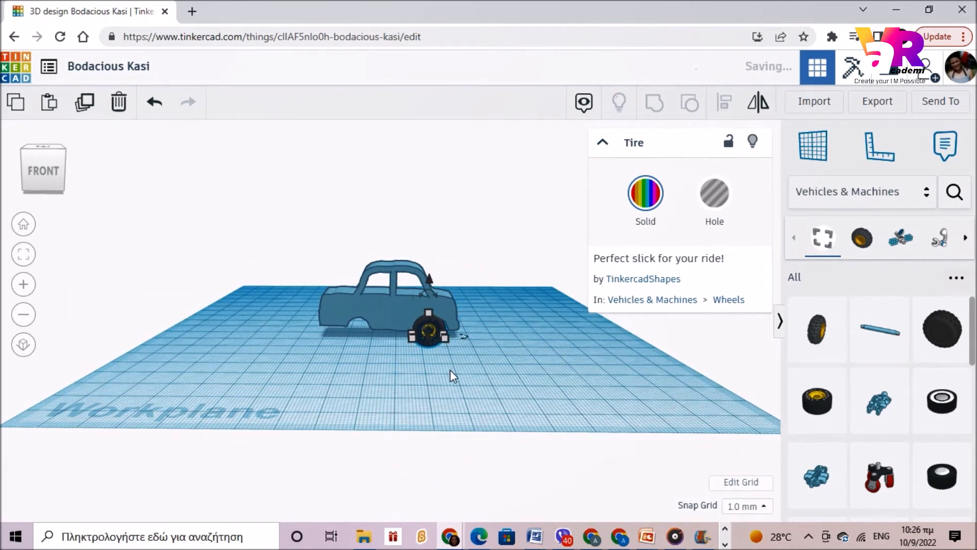
Raise the car body by 2 mm to 5 mm above the workplane.
click(401, 306)
drag(390, 228, 388, 221)
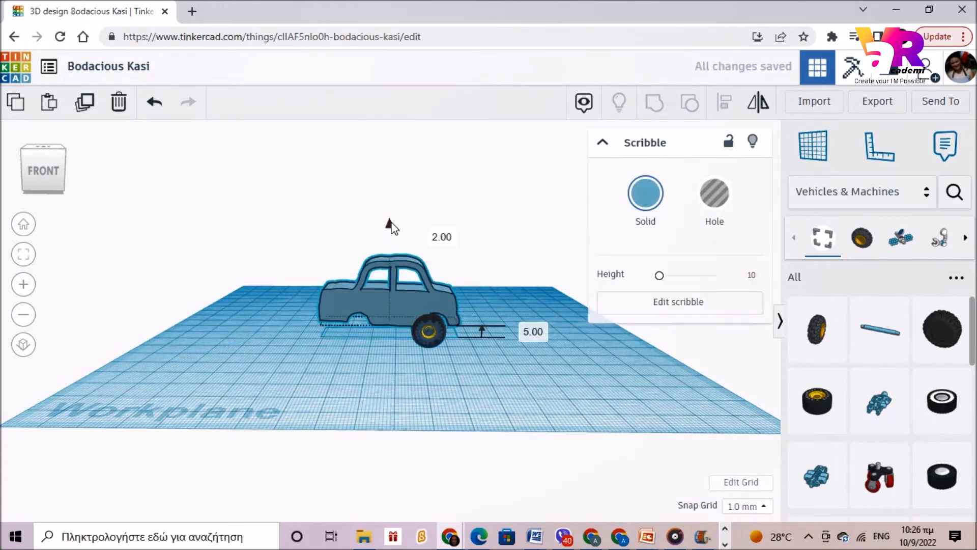
Scale the tire down proportionally to fit the front wheel arch and raise it so it rests on the workplane.
click(425, 330)
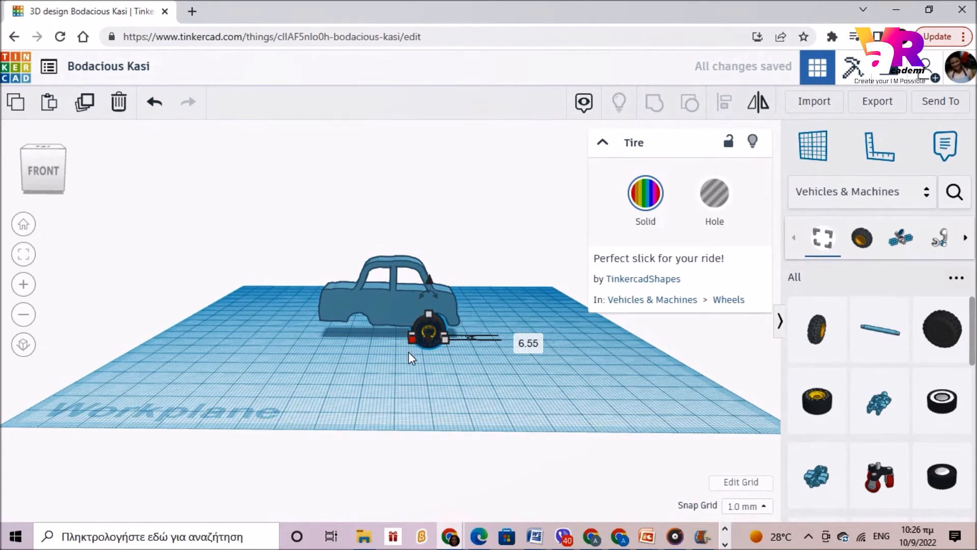
shift+drag(428, 314, 429, 320)
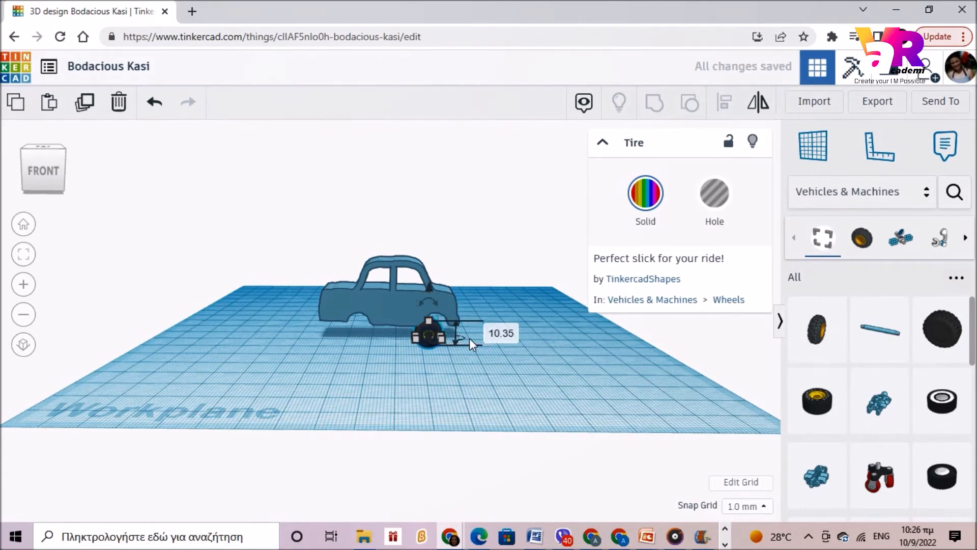
right_drag(487, 343, 517, 359)
key(f)
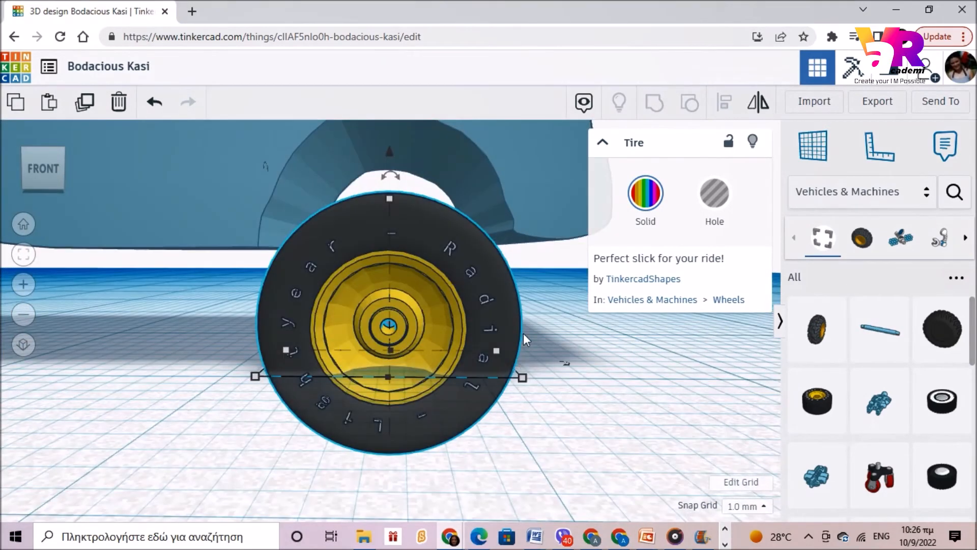
scroll(523, 333, down, 3)
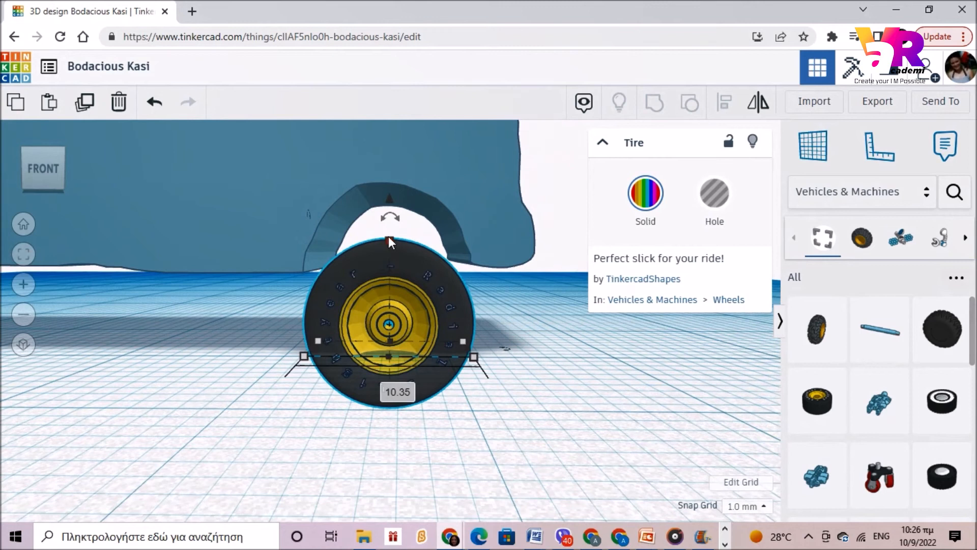
shift+drag(389, 237, 387, 247)
drag(391, 212, 390, 155)
Duplicate the front tire and move the copy across to the opposite side of the car body.
right_drag(583, 350, 397, 376)
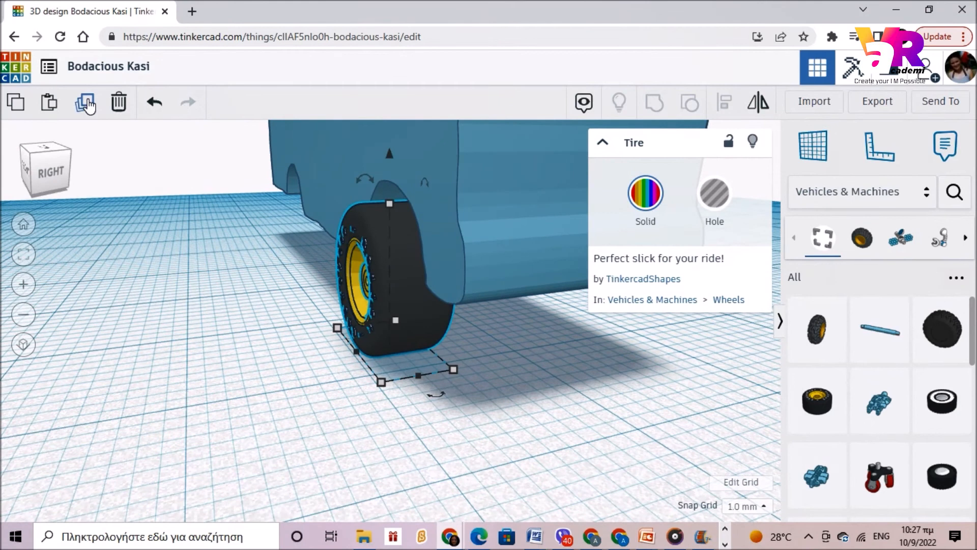
click(85, 104)
right_drag(624, 430, 588, 407)
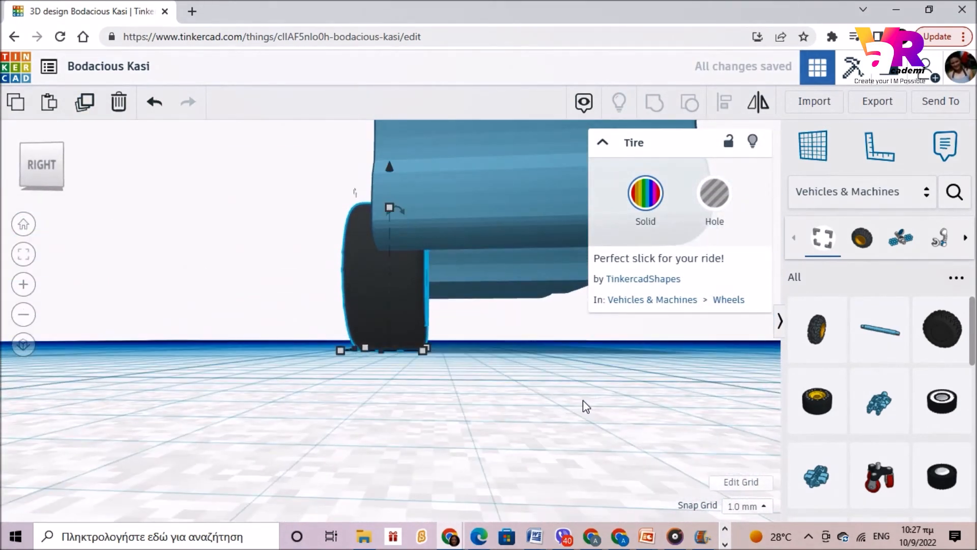
key(Right)
key(Right)
key(Right)
key(Right)
key(Right)
key(Right)
key(Right)
key(Right)
key(Right)
key(Right)
key(Right)
key(Right)
key(Right)
key(Right)
key(Right)
key(Right)
key(Right)
key(Right)
key(Right)
key(Right)
right_drag(488, 451, 486, 435)
scroll(486, 434, down, 4)
key(Left)
key(Left)
key(Left)
key(Left)
key(Left)
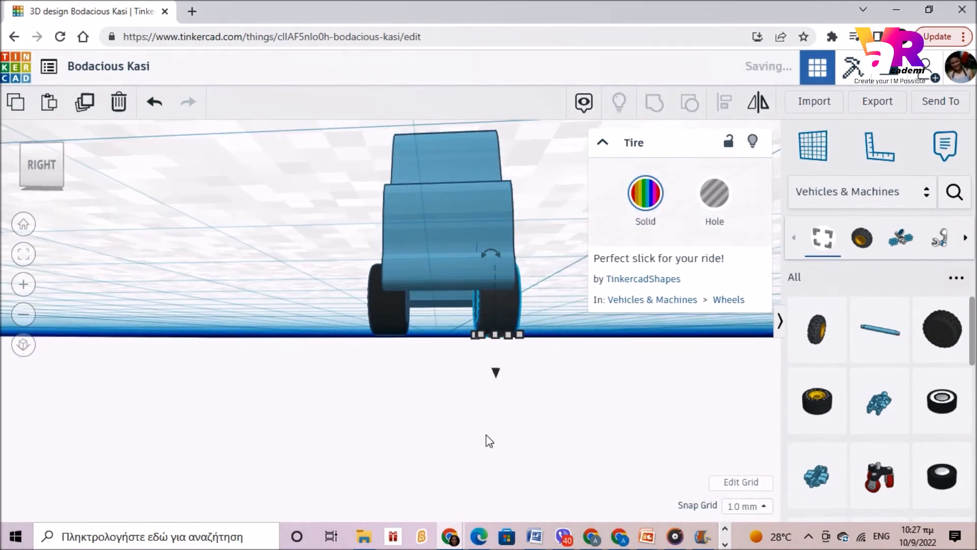
Duplicate the front tire on the far side and move the copy along the body into the rear wheel arch.
right_drag(232, 313, 356, 406)
click(356, 407)
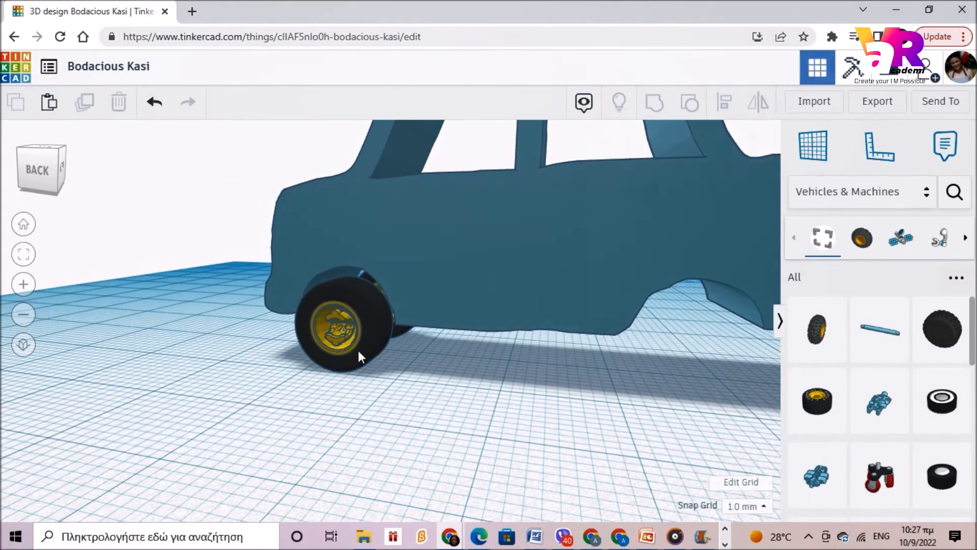
click(360, 342)
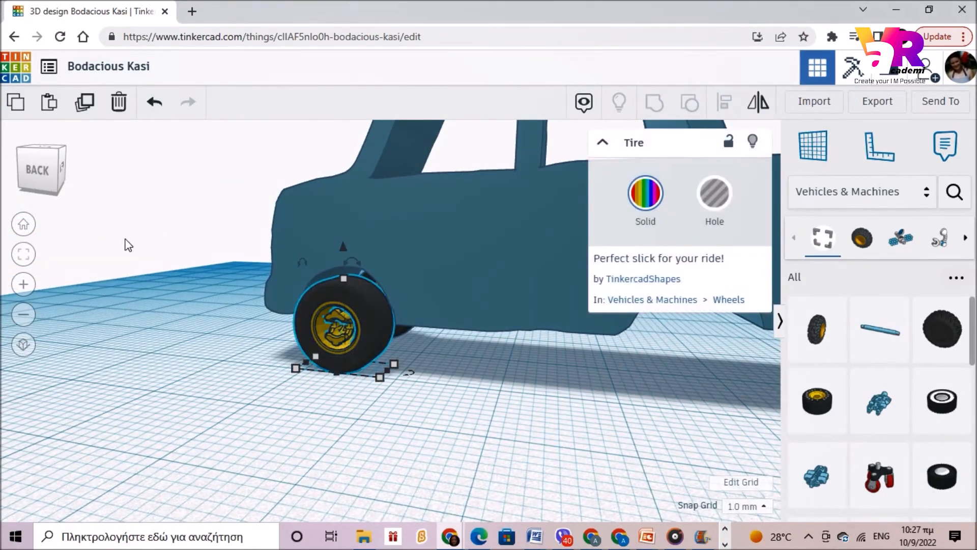
click(72, 102)
key(Right)
key(Right)
key(Right)
key(Right)
key(Right)
key(Right)
key(Right)
key(Right)
key(Right)
key(Right)
key(Right)
key(Right)
key(Right)
key(Right)
key(Right)
key(Right)
key(Right)
key(Right)
key(Right)
key(Right)
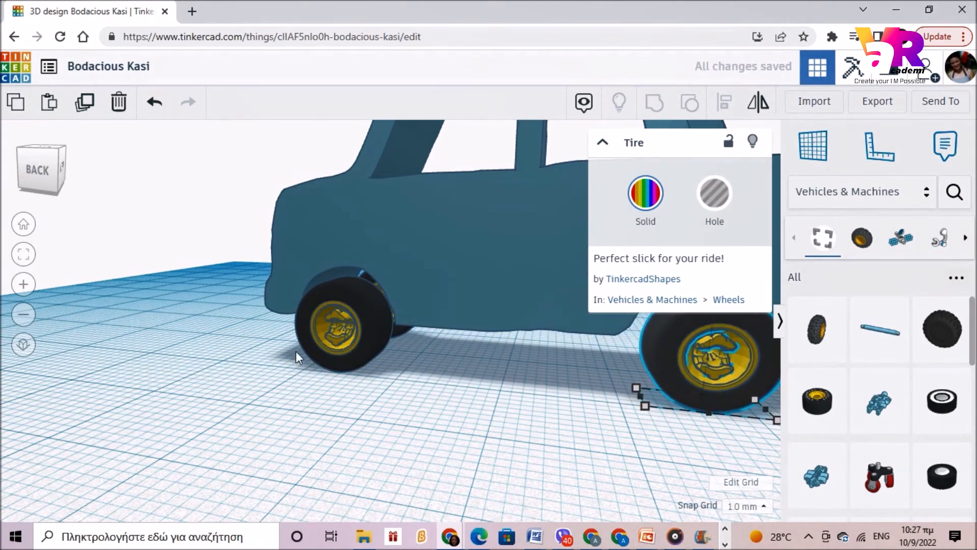
click(605, 143)
key(Left)
Duplicate the rear tire and move the copy across to the rear wheel arch on the opposite side.
click(606, 440)
right_drag(606, 441, 442, 466)
click(173, 389)
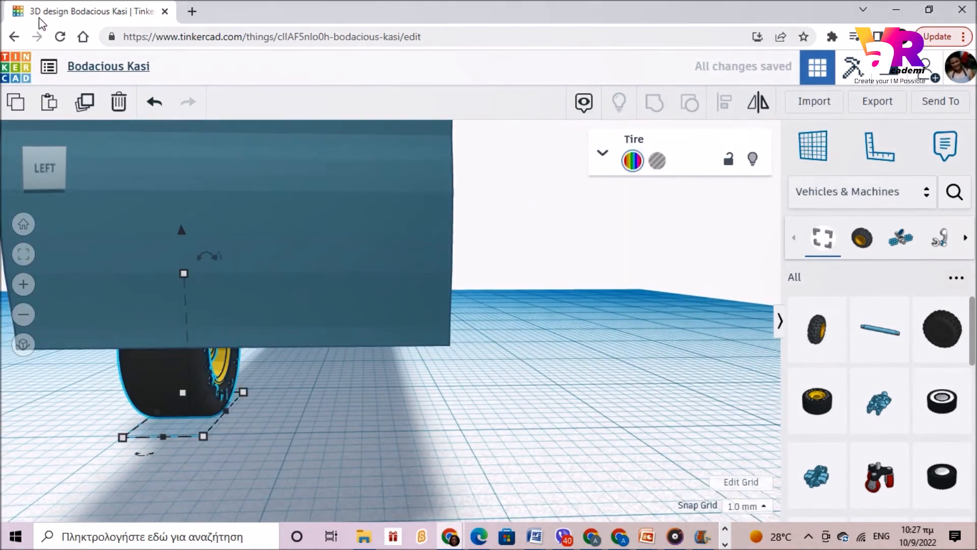
click(83, 109)
key(Right)
key(Right)
key(Right)
key(Right)
key(Right)
key(Right)
key(Right)
key(Right)
key(Right)
key(Right)
key(Right)
key(Right)
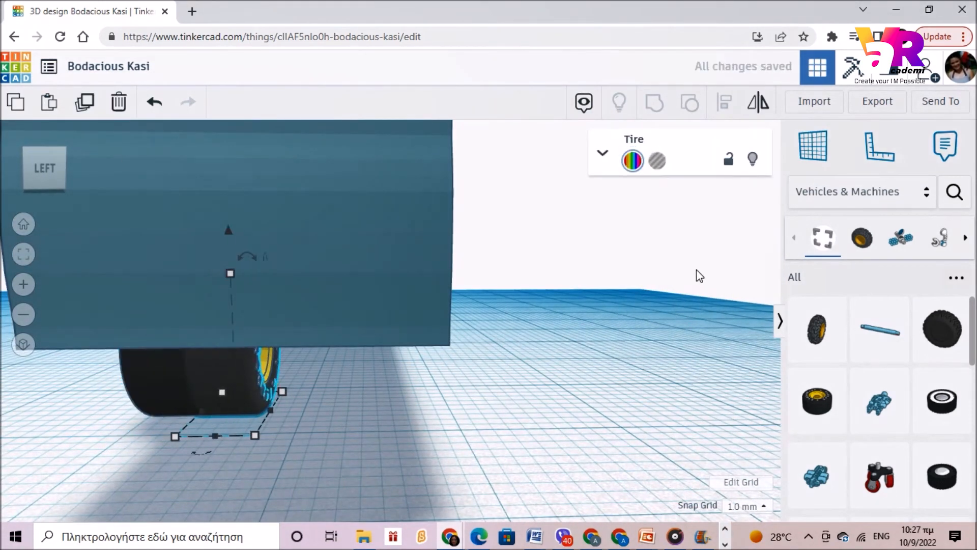
right_drag(696, 275, 672, 375)
scroll(672, 374, down, 3)
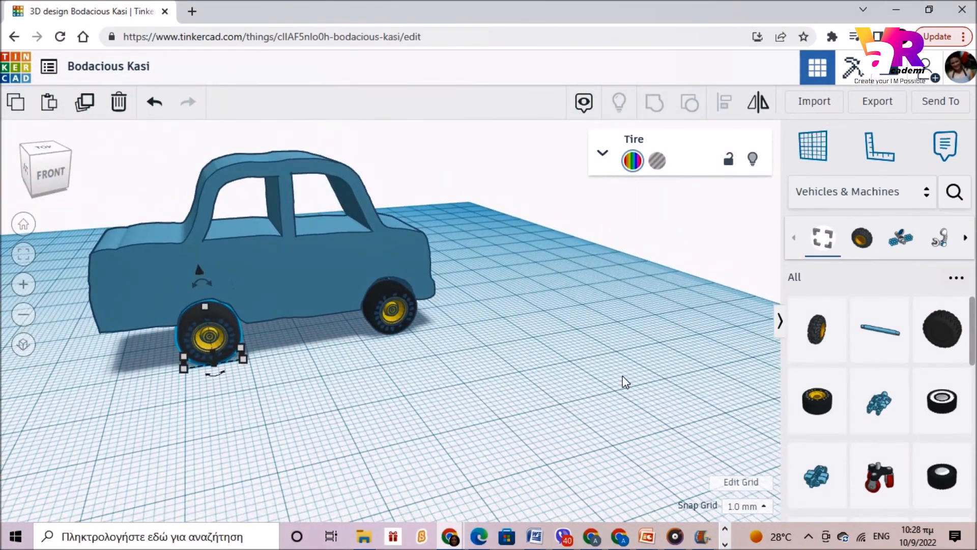
Place a box hole from Basic Shapes in front of the car, then shrink it and raise it to windshield height.
scroll(602, 362, down, 1)
right_drag(600, 361, 540, 348)
click(835, 192)
click(858, 249)
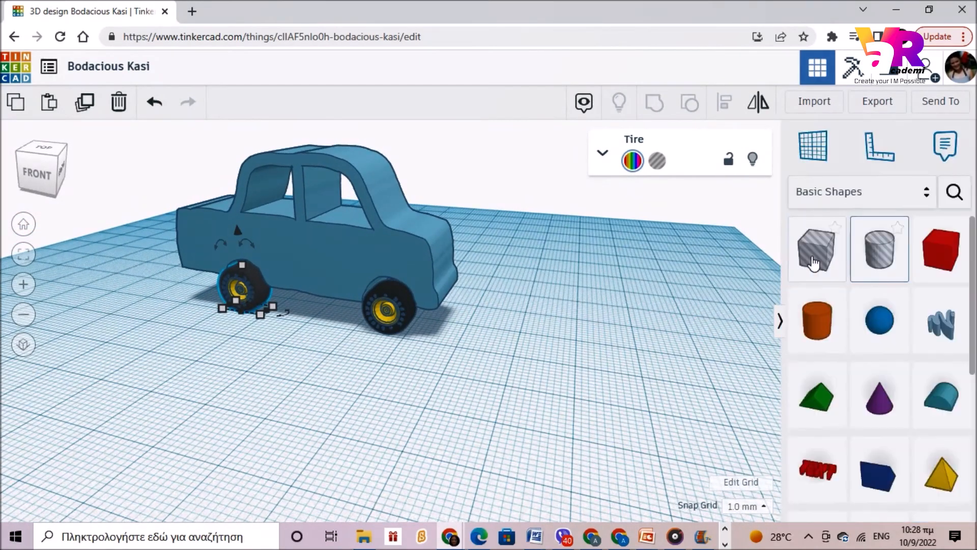
drag(813, 252, 558, 327)
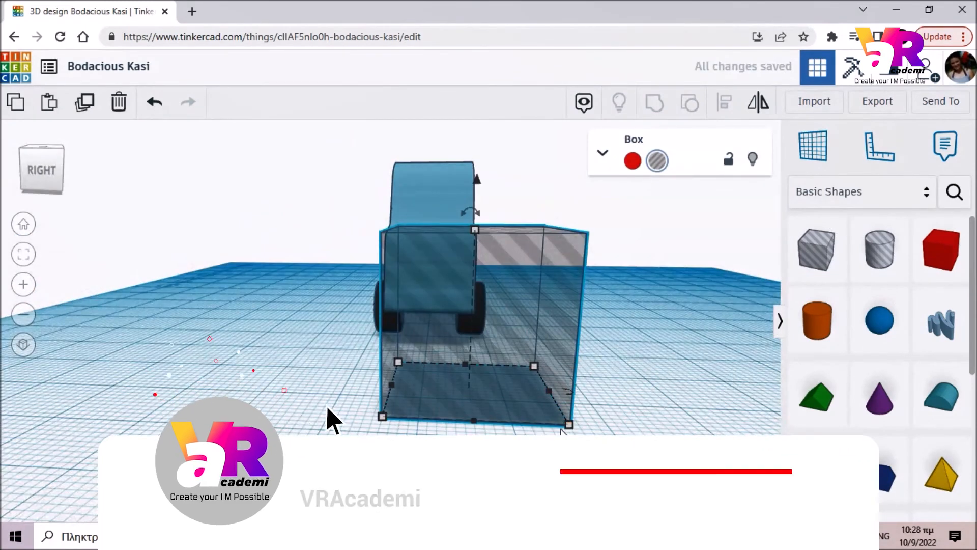
drag(569, 423, 502, 202)
Move the box hole back into the car's windshield area and widen it across the body.
key(Left)
key(Left)
key(Left)
key(Left)
key(Left)
key(Left)
key(Left)
key(Left)
key(Left)
key(Left)
key(Left)
key(Left)
key(Left)
key(Left)
key(Left)
key(Left)
key(Left)
key(Left)
key(Left)
key(Left)
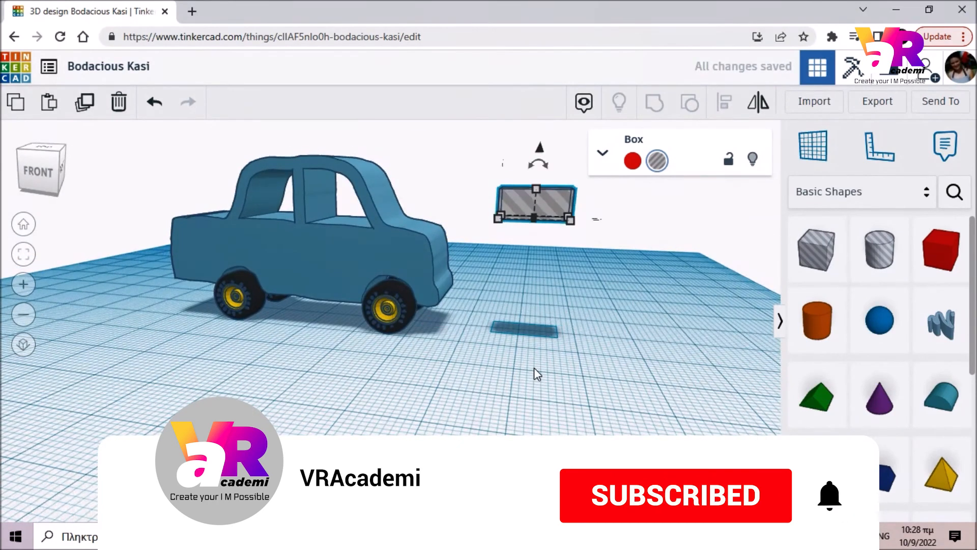
key(Left)
key(Left)
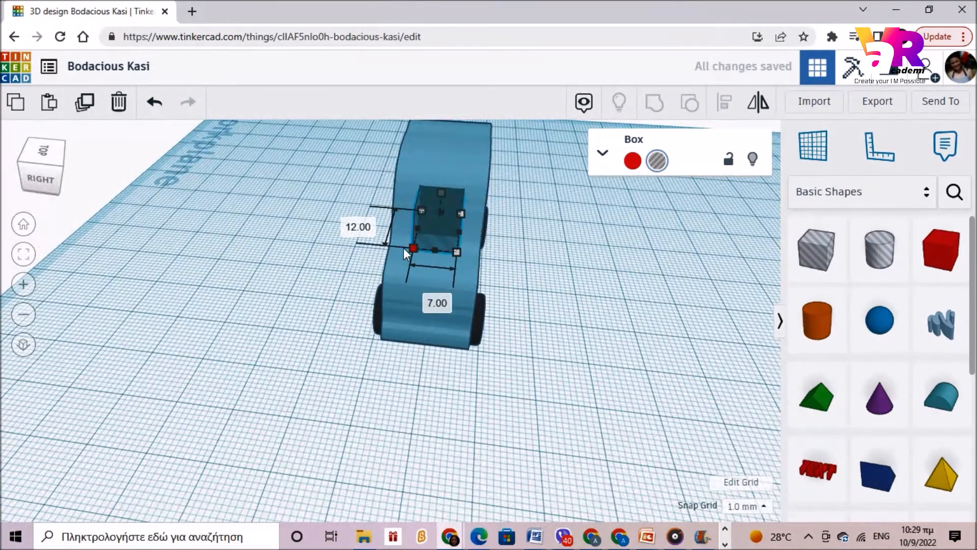
drag(457, 252, 481, 255)
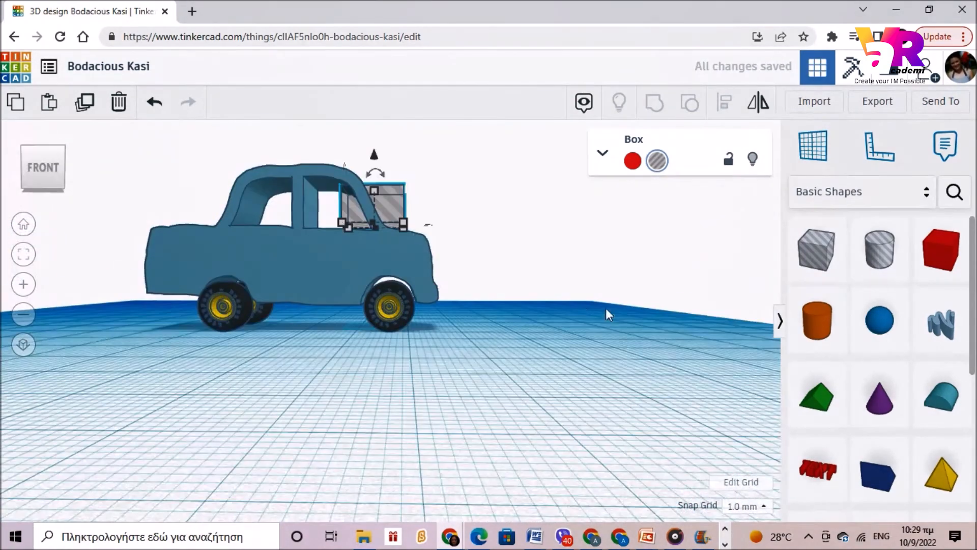
Group the box hole with the car body to cut the windshield opening.
shift+click(345, 251)
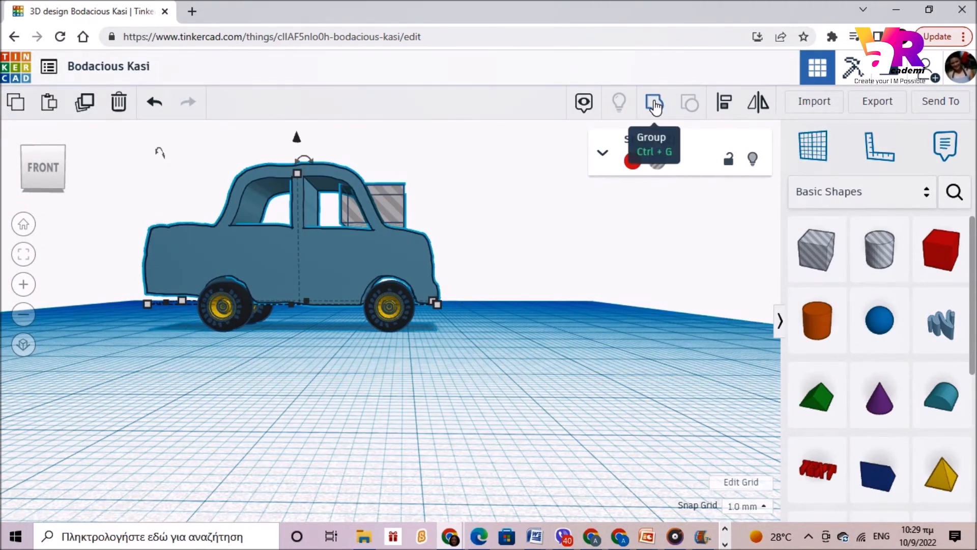
click(655, 105)
right_drag(589, 255, 668, 293)
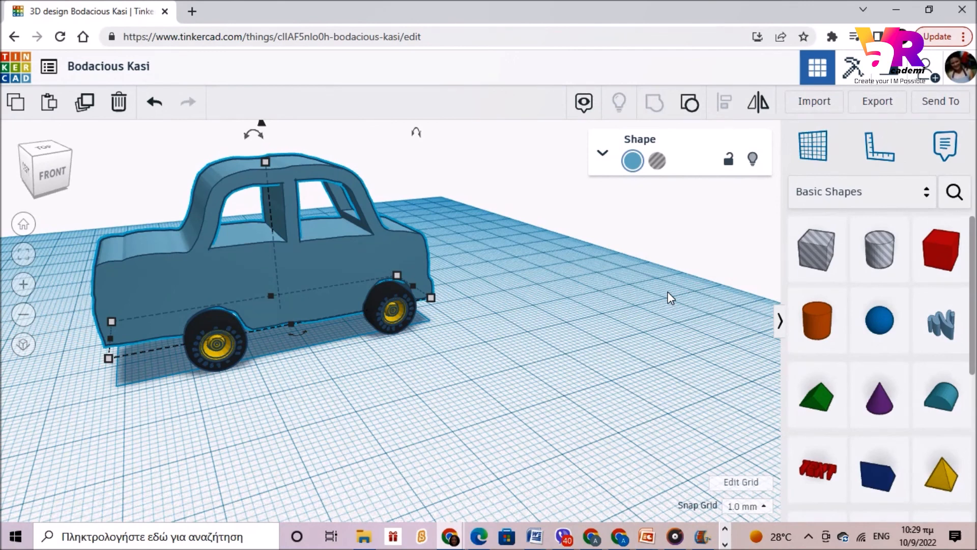
right_drag(582, 387, 507, 391)
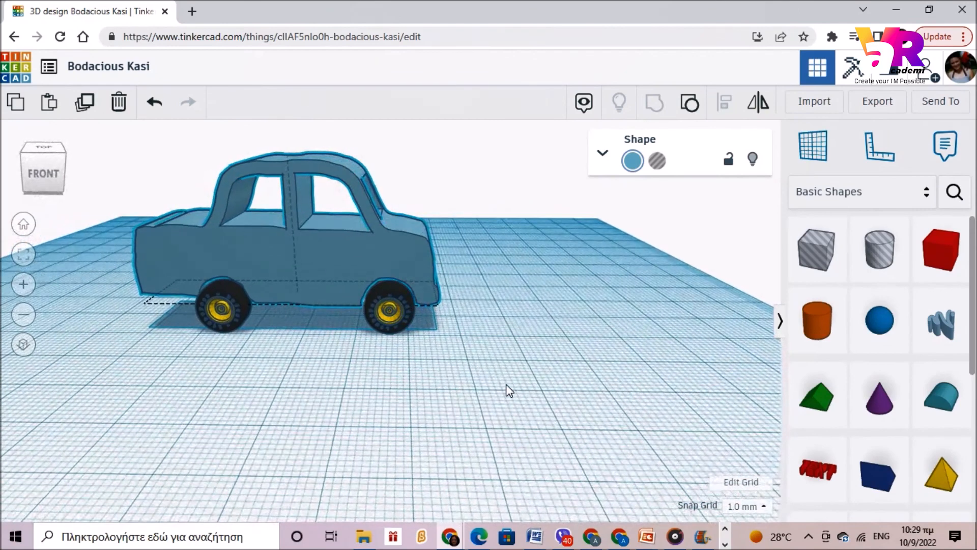